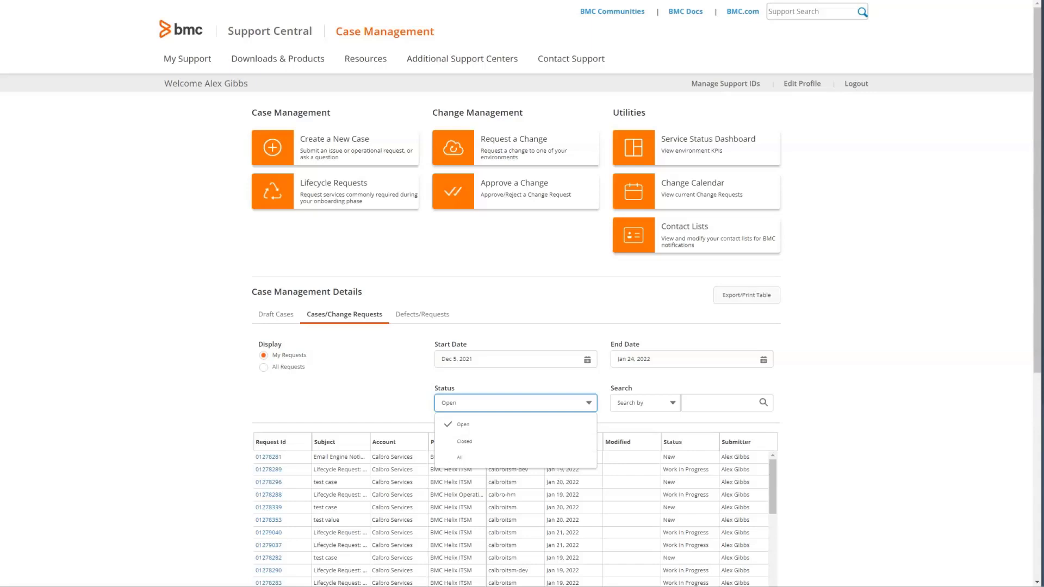
Search the request list by Environment for calbroitsm-dev.
key("Escape")
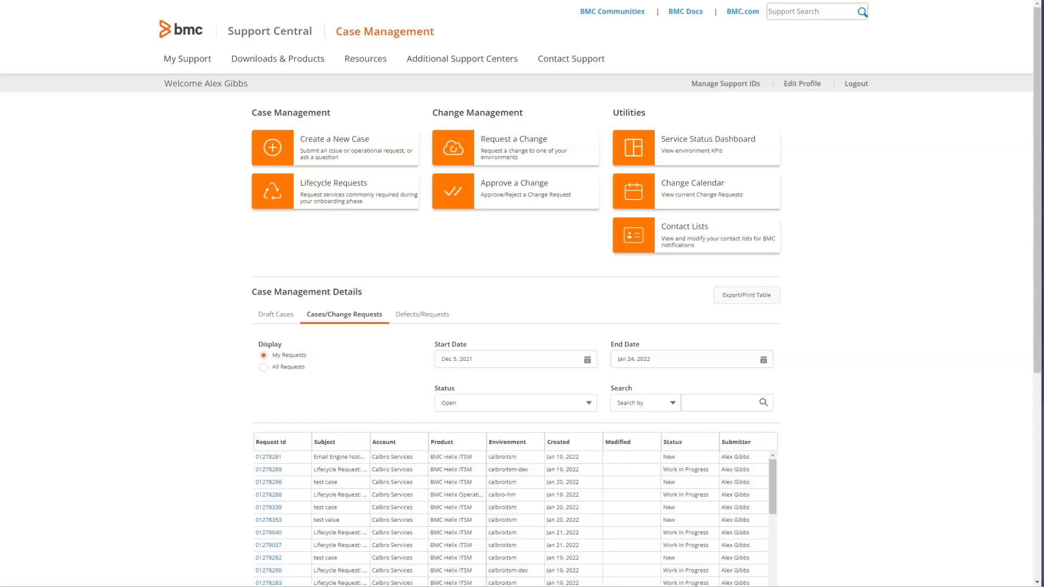
left_click(645, 403)
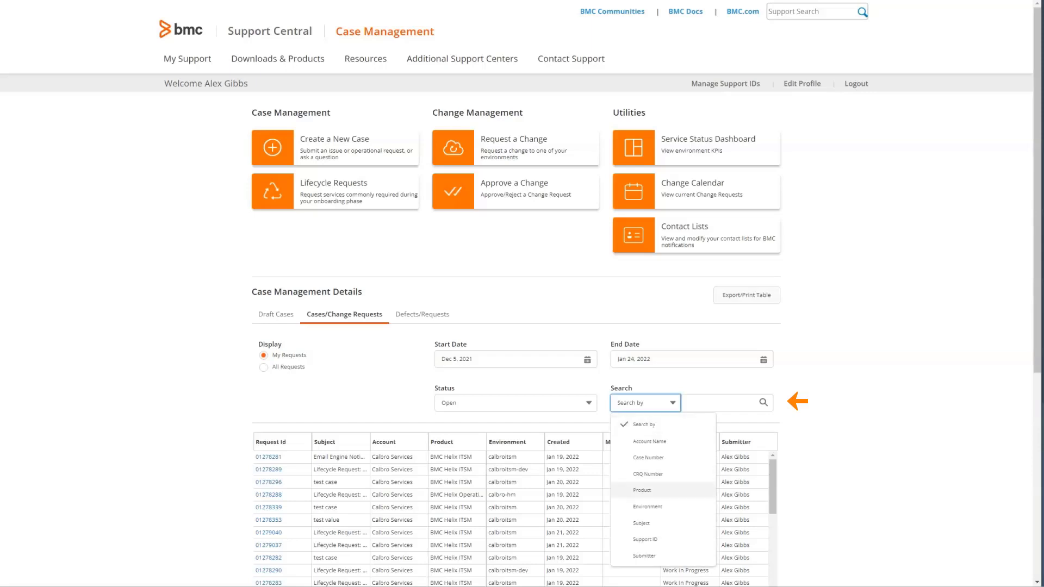
left_click(647, 507)
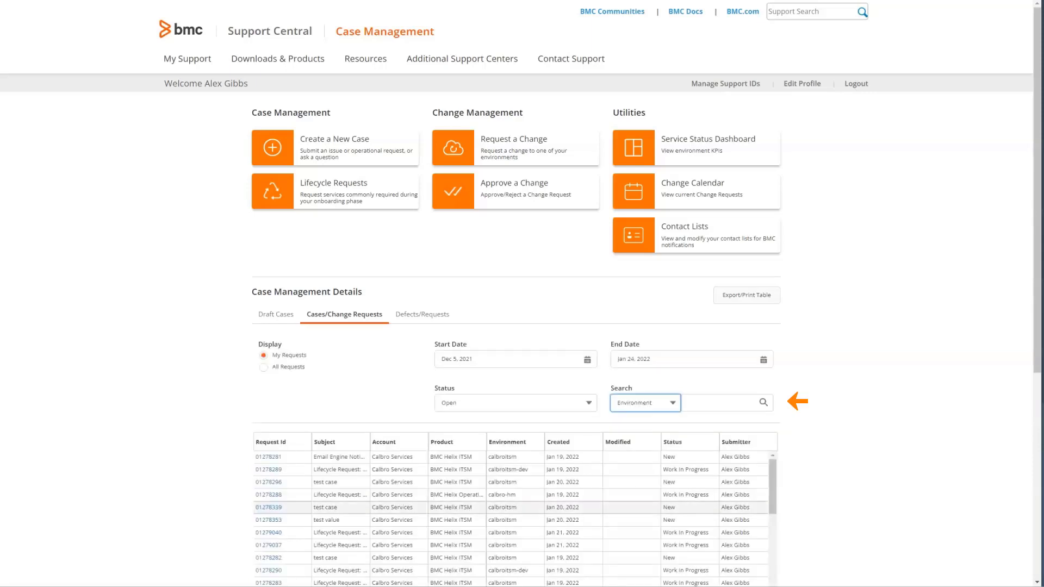
left_click(718, 404)
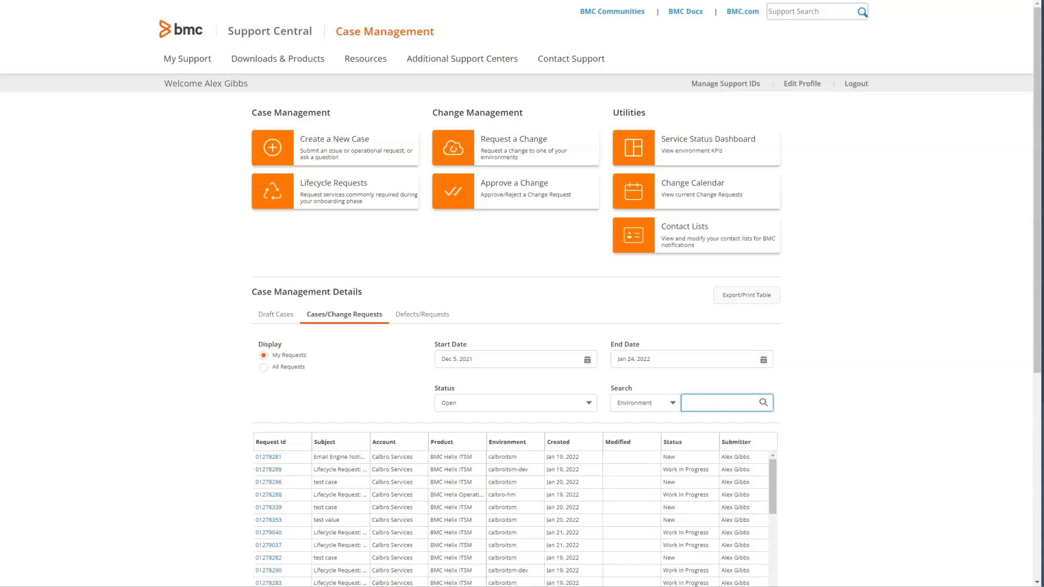
type("calbroitsm-dev")
key("Return")
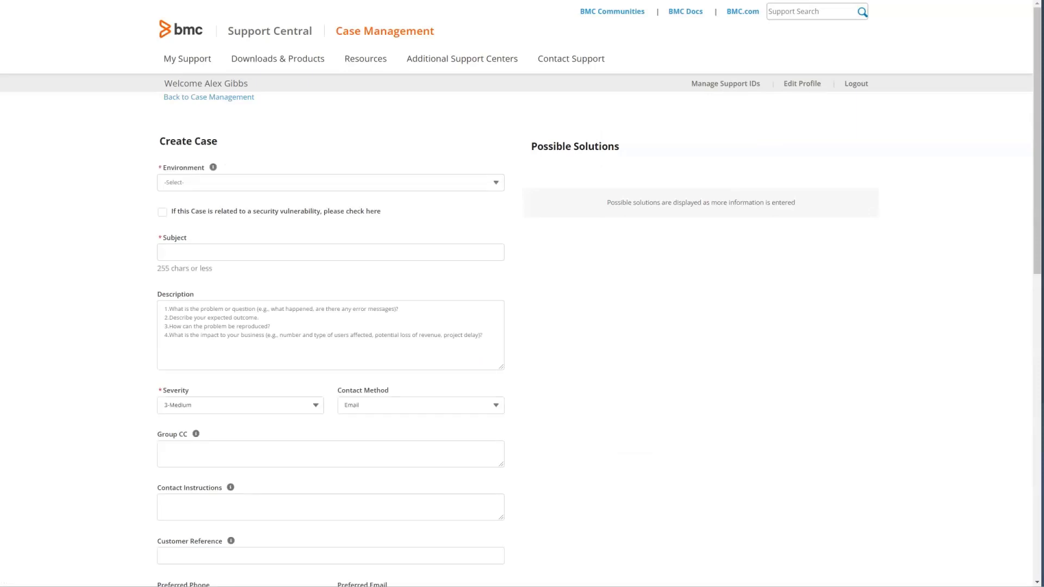
Set the case environment to calbroitsm and the subject to 'Email Engine Notification not working'.
left_click(330, 182)
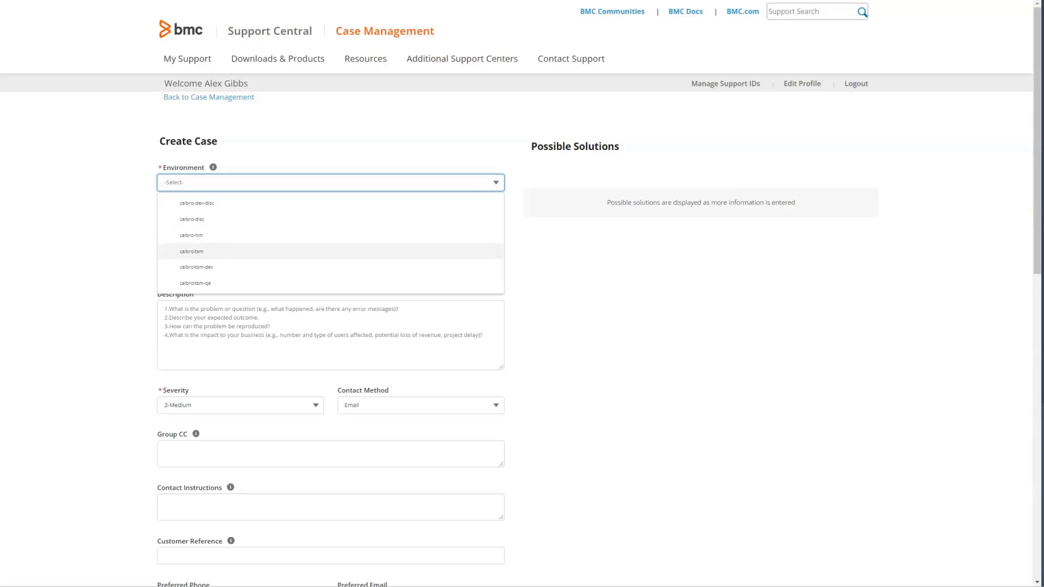
left_click(192, 252)
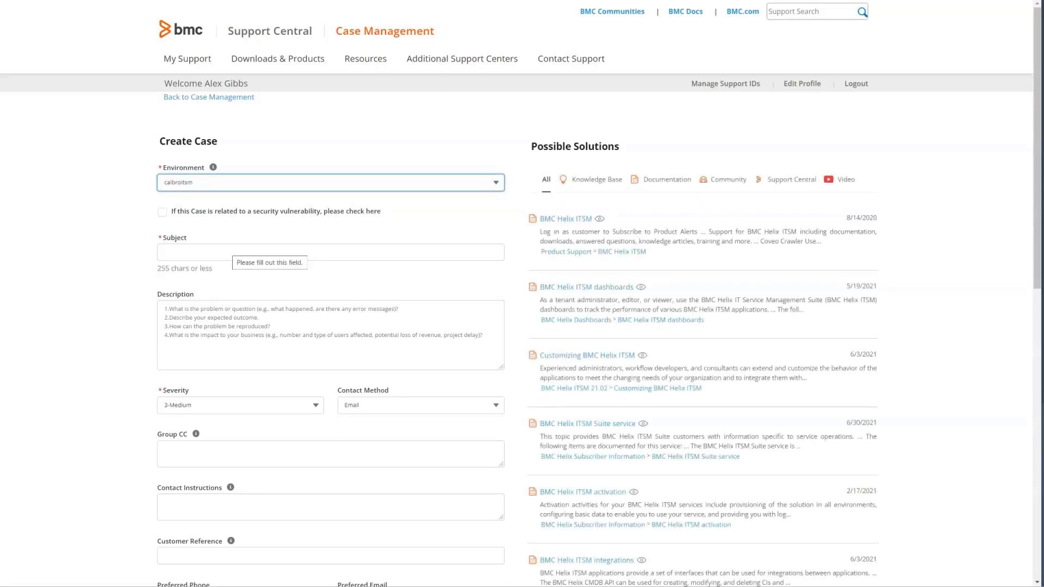
left_click(331, 252)
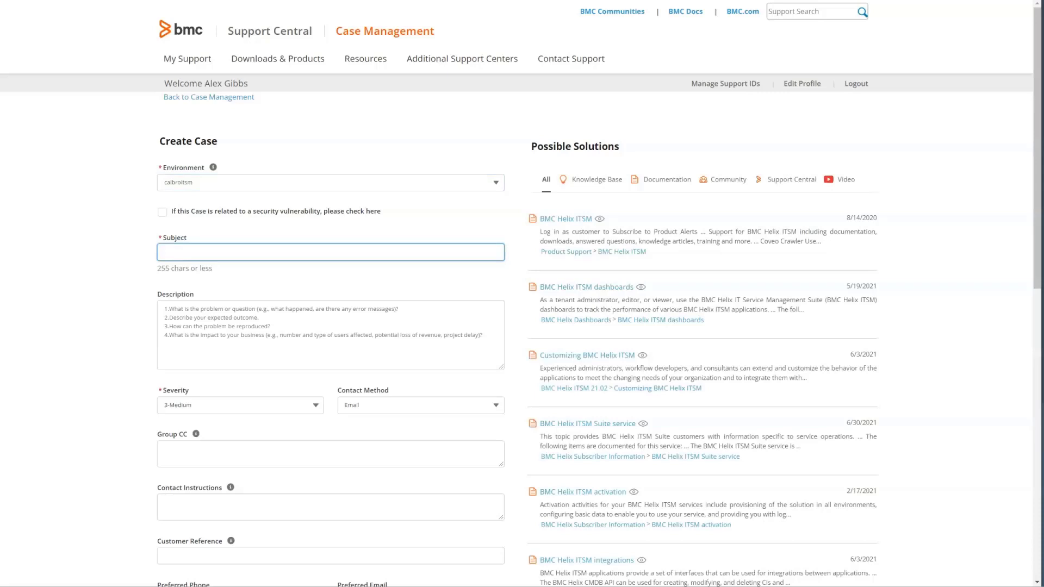
type("Email")
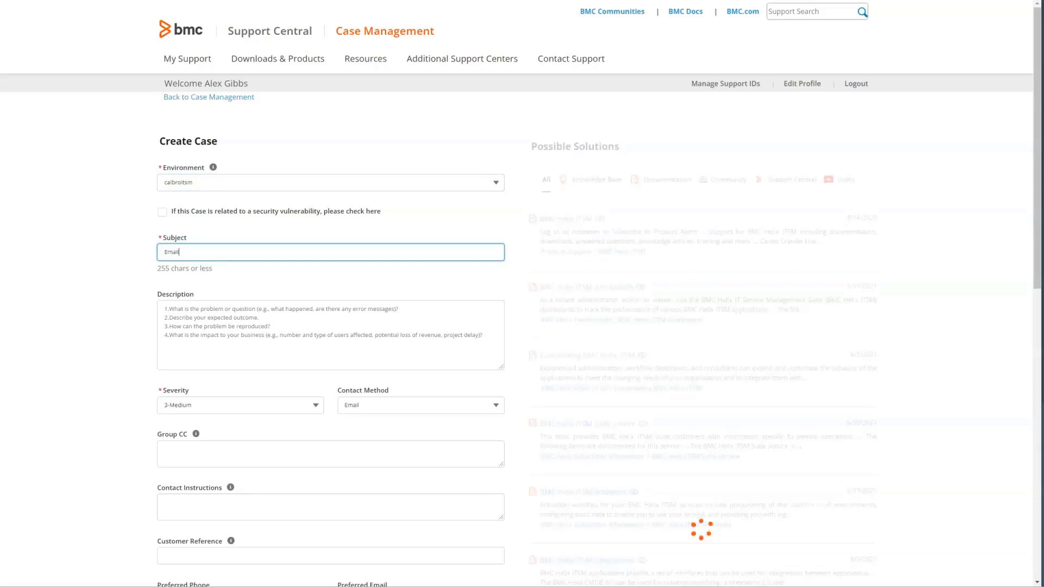
type(" Engine Notification")
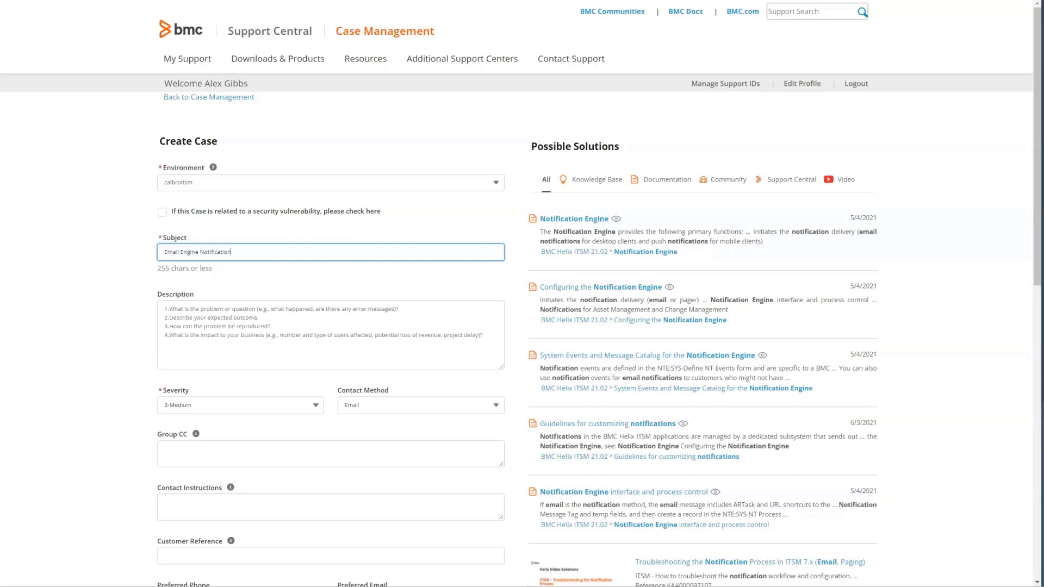
type("not working")
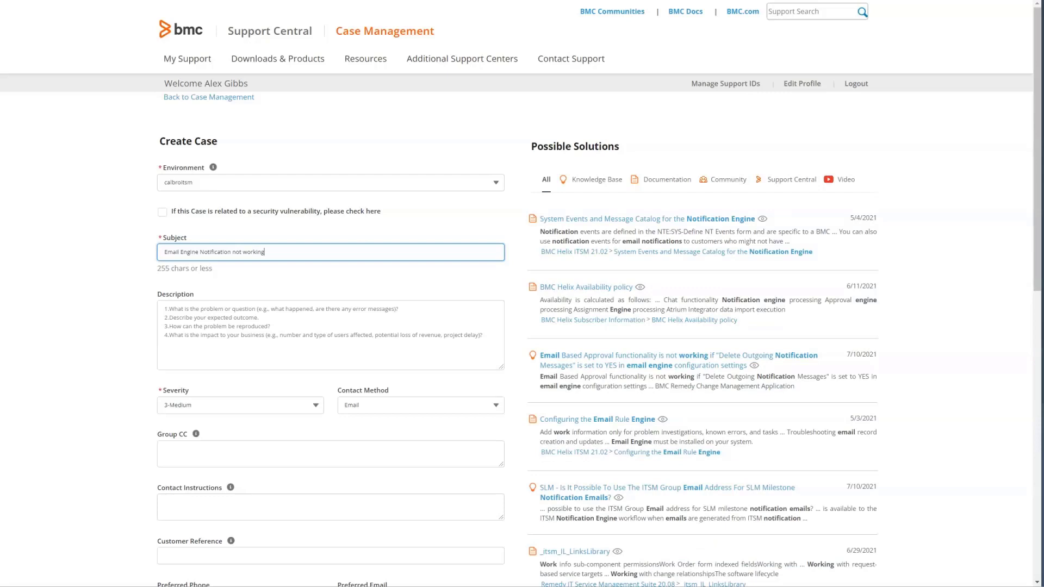
left_click(330, 348)
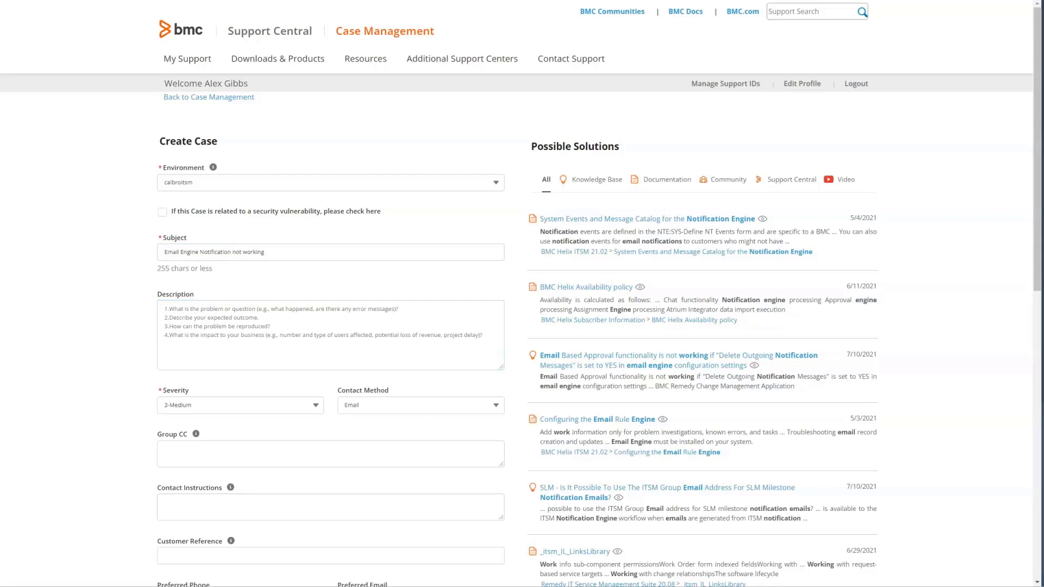
left_click(165, 309)
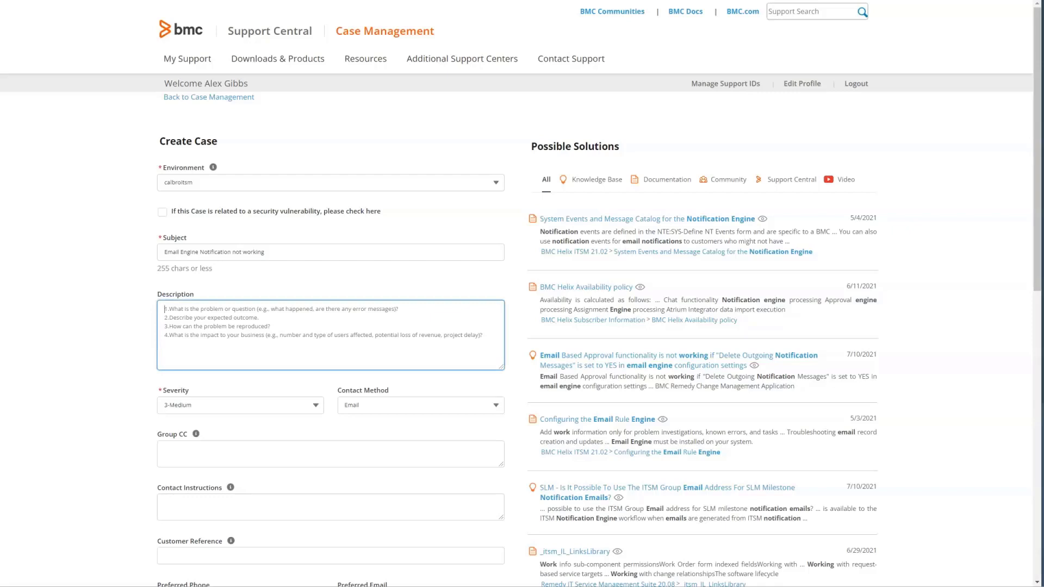
Begin the case description with 'For one user Work Order and'.
type("For one user")
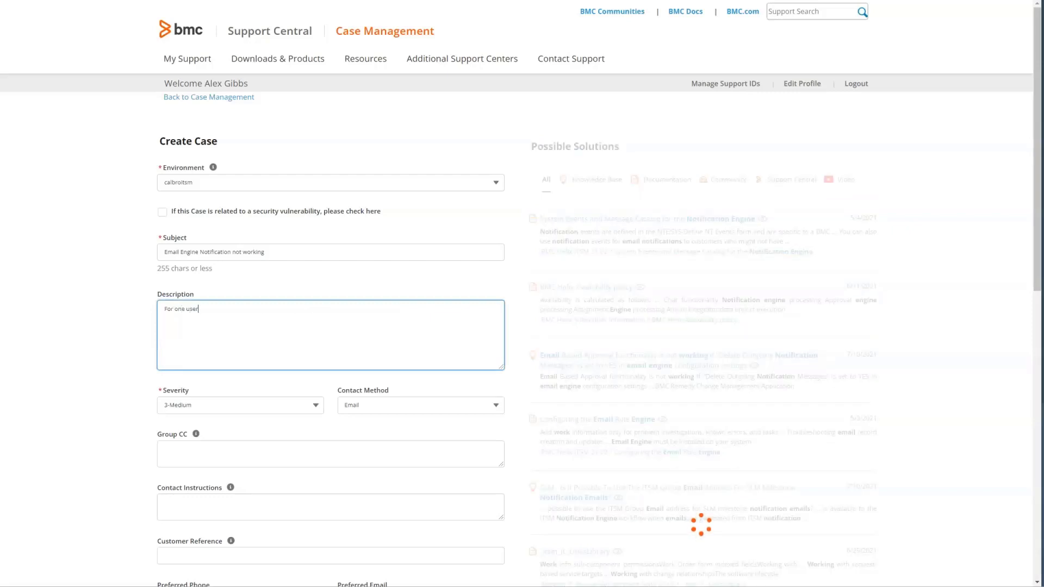
type(" Work Order and")
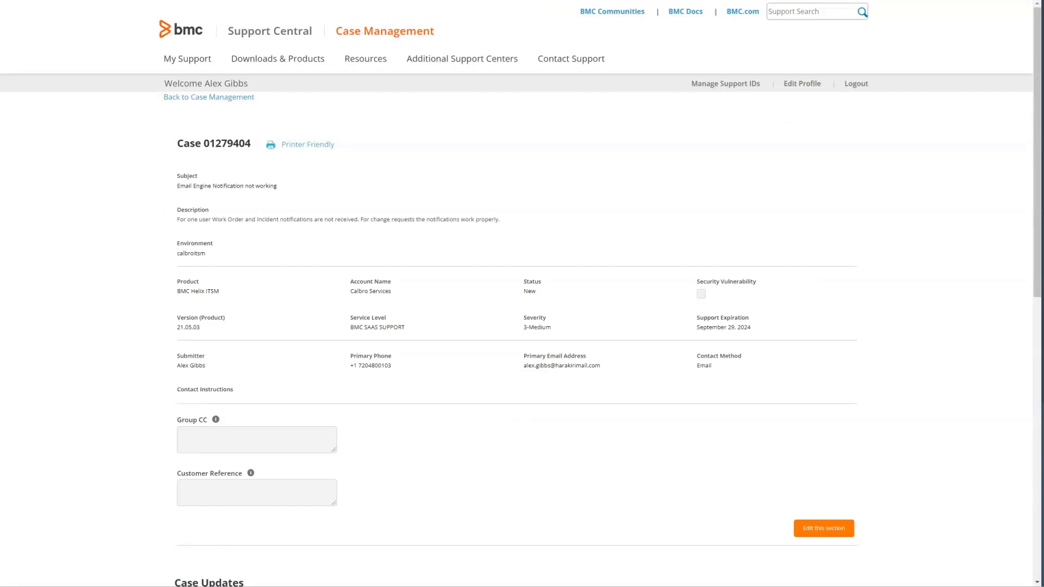
Post a case update naming the user who has the notification problem.
scroll(522, 294, "down", 3)
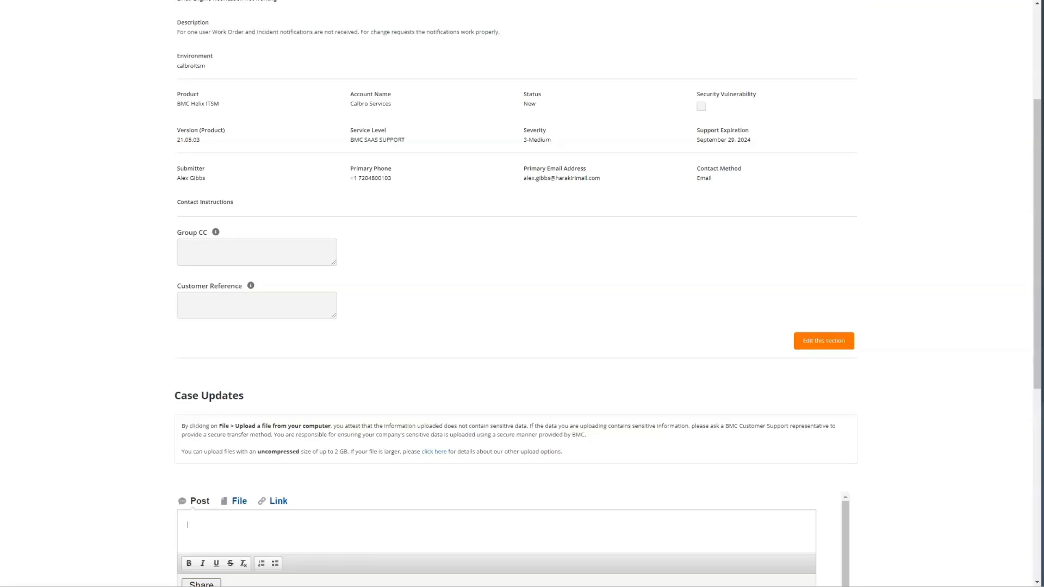
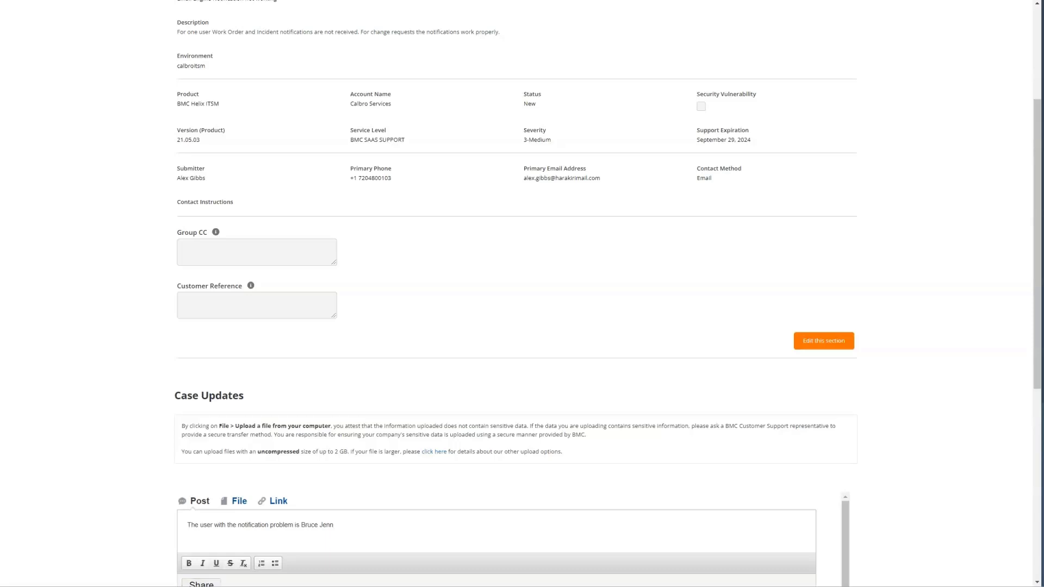
left_click(201, 584)
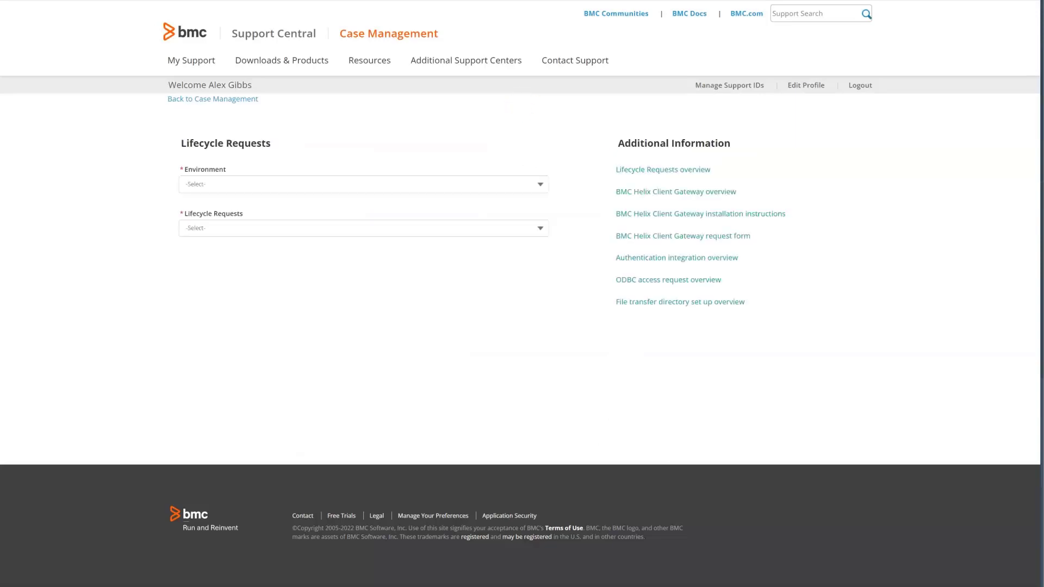
left_click(363, 185)
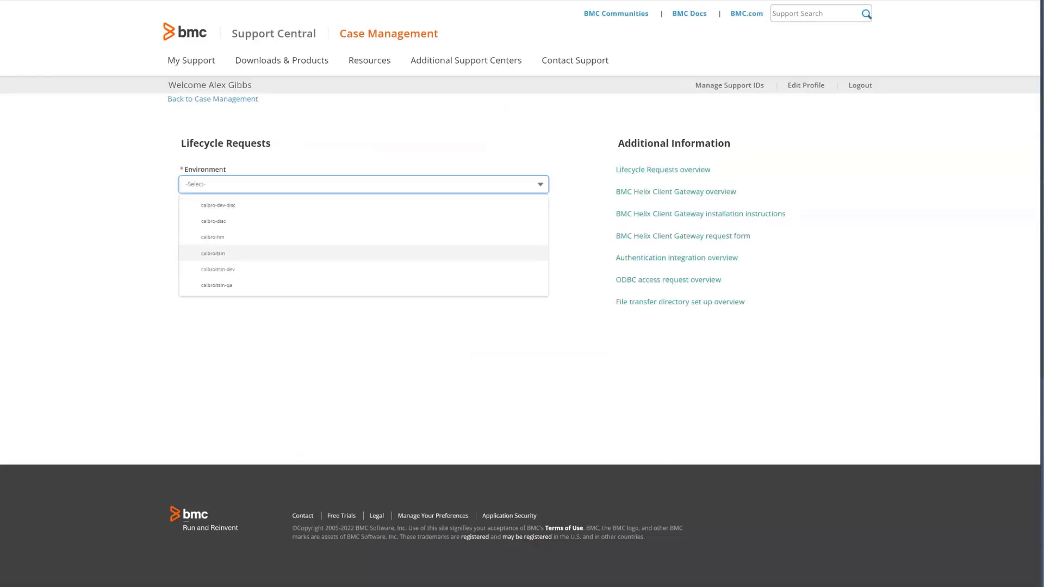
left_click(213, 253)
left_click(363, 228)
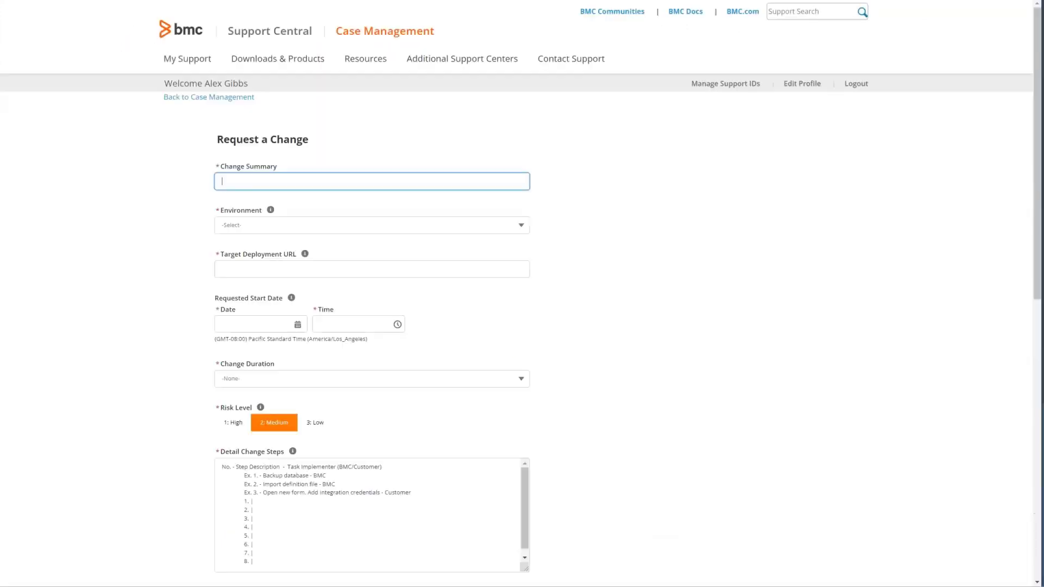
Describe the change as Task form customizations for production, environment calbroitsm-qa, URL calbroitsm.onbmc.com.
type("Need customizations made to Task form promoted to production")
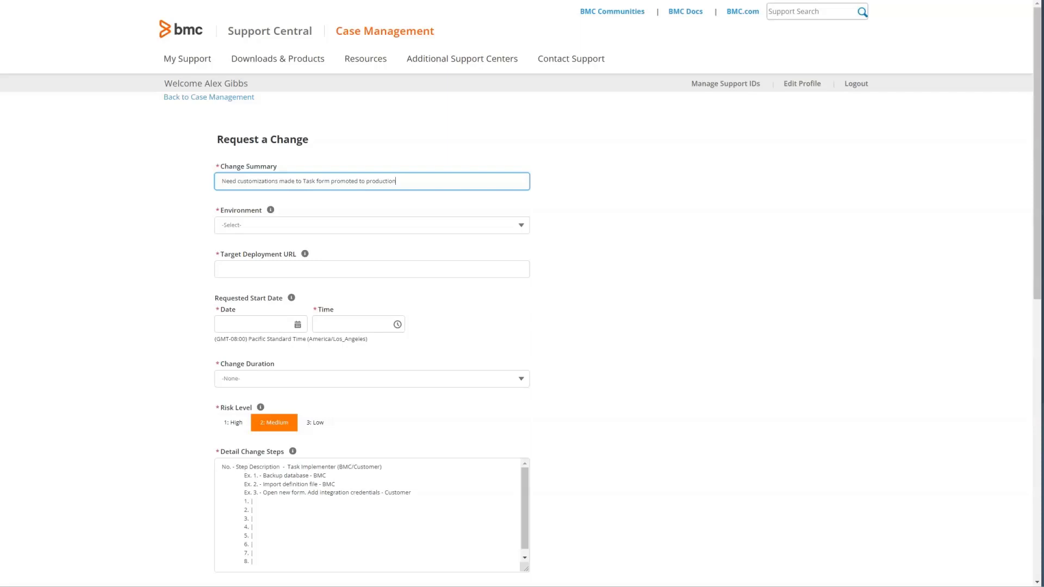
left_click(372, 225)
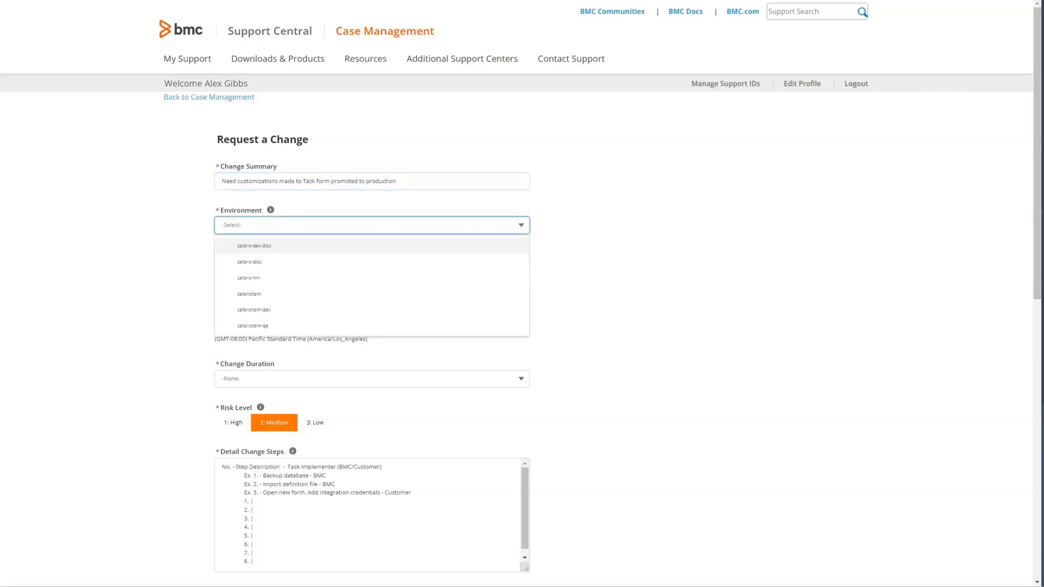
key("Down")
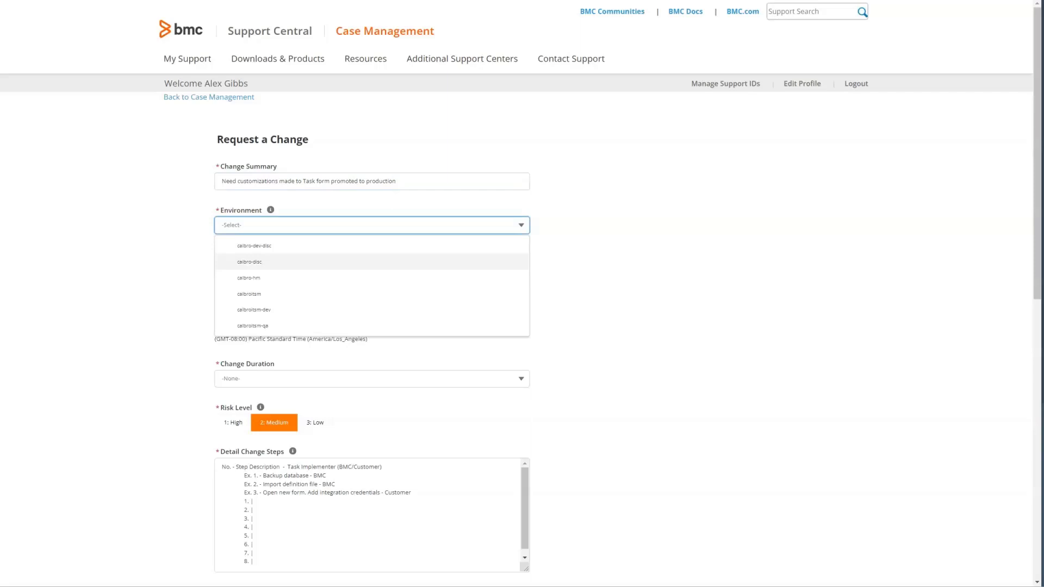
key("Down")
key("Down")
key("Down")
key("Down")
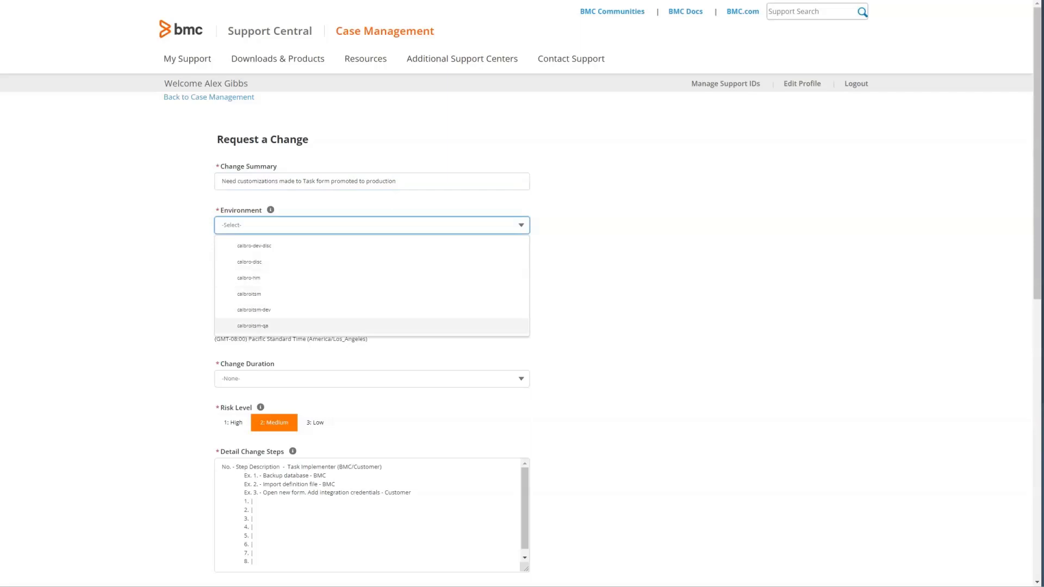
key("Return")
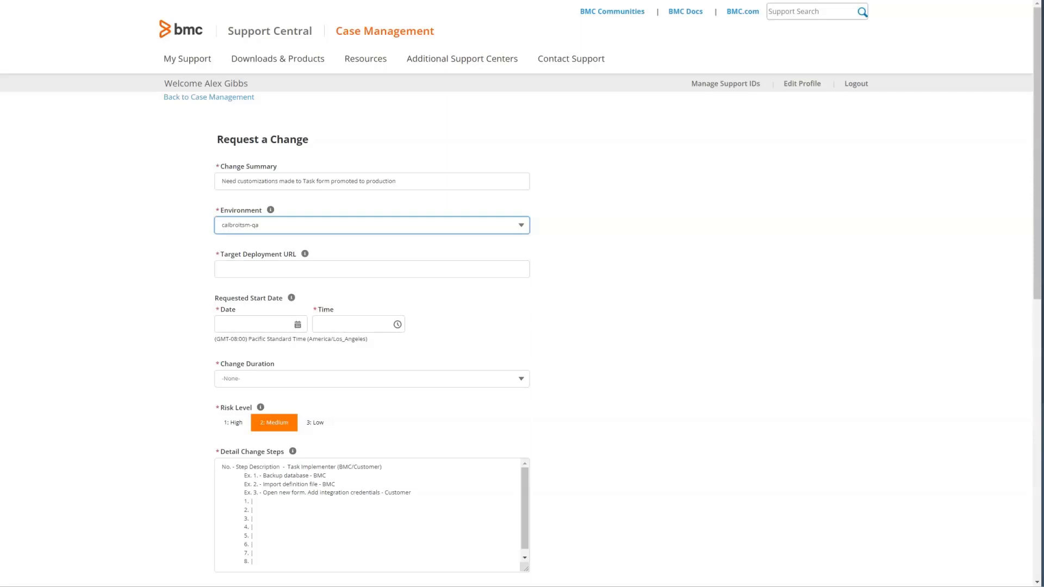
left_click(222, 269)
type("c")
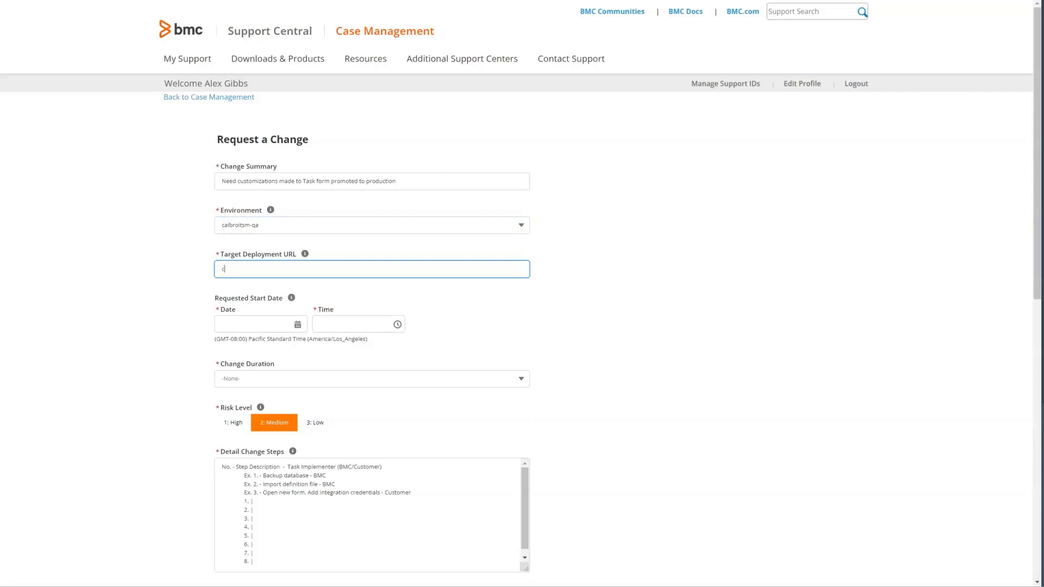
type("albroitsm.onbmc.com")
Schedule the change for Feb 4, 2022 at 5:00 PM with a 4:00 Hours duration.
left_click(253, 325)
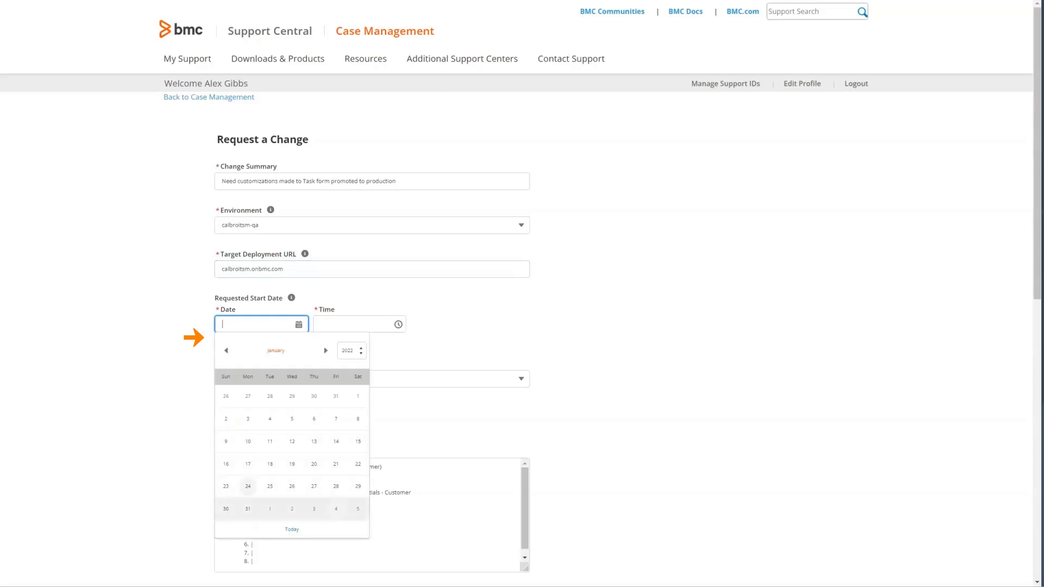
left_click(336, 508)
left_click(348, 324)
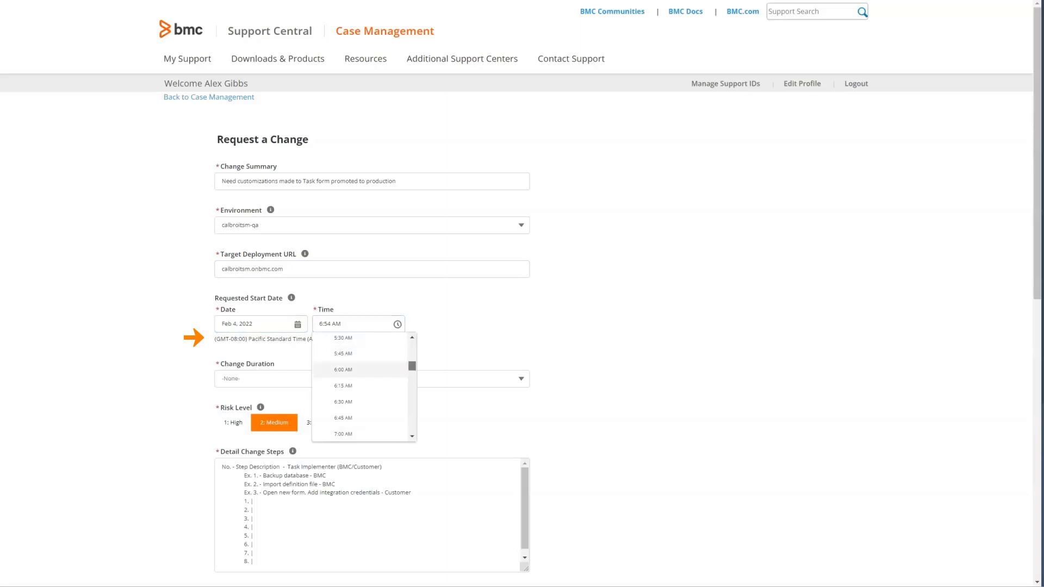
scroll(359, 387, "down", 5)
scroll(359, 389, "down", 5)
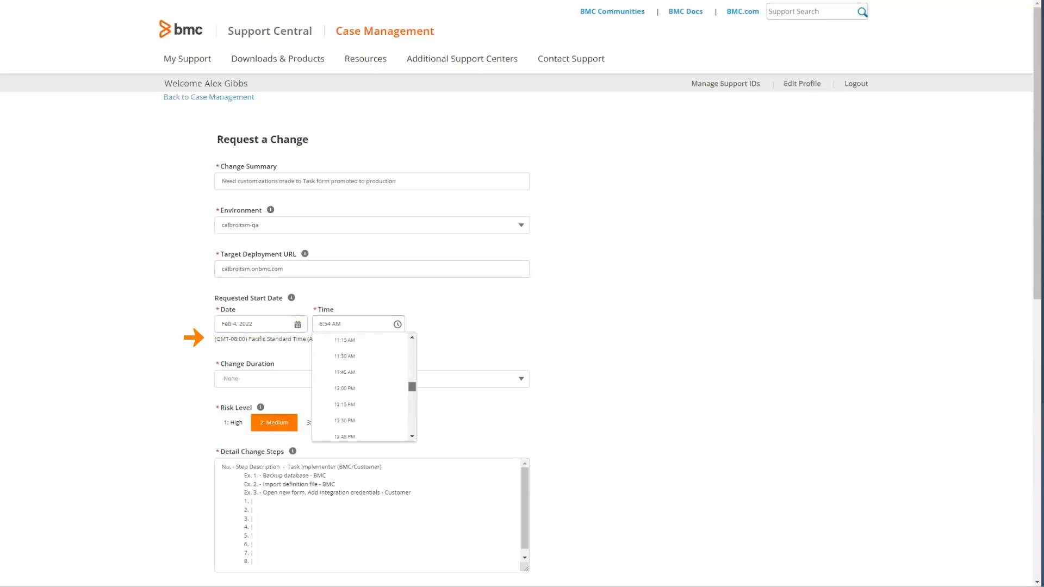
scroll(359, 389, "down", 3)
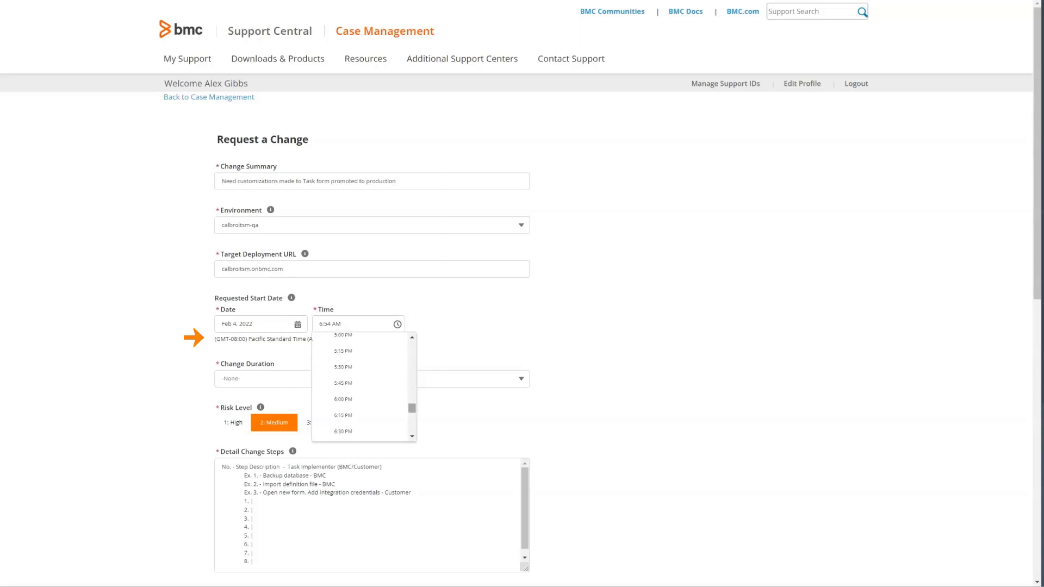
left_click(344, 336)
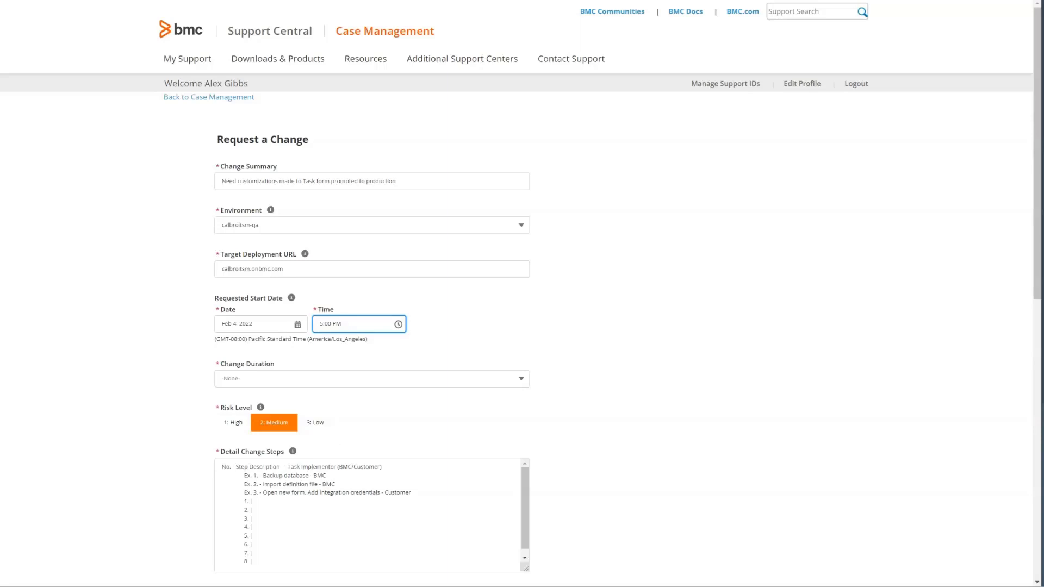
left_click(372, 378)
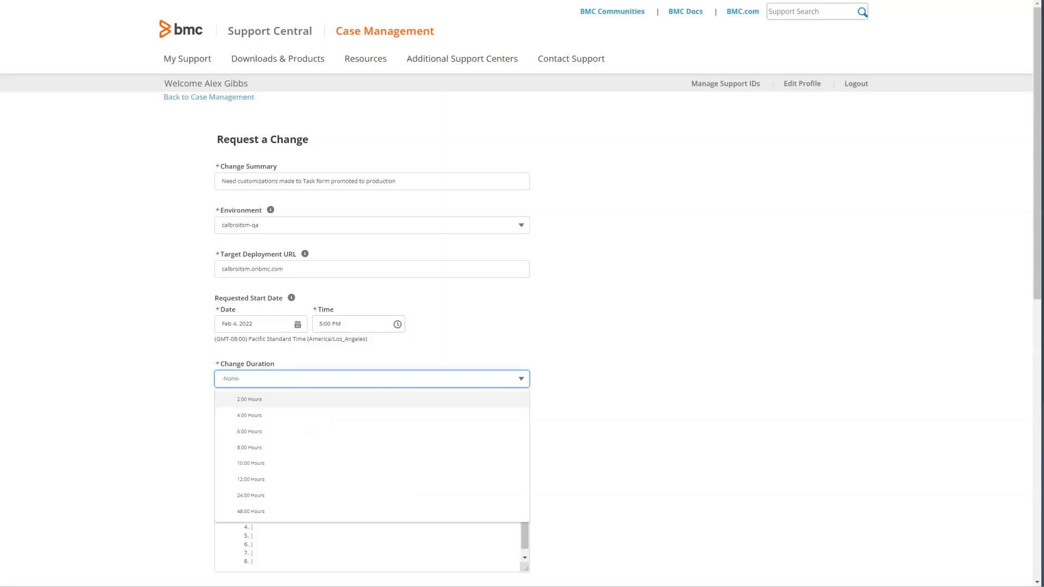
key("Down")
key("Return")
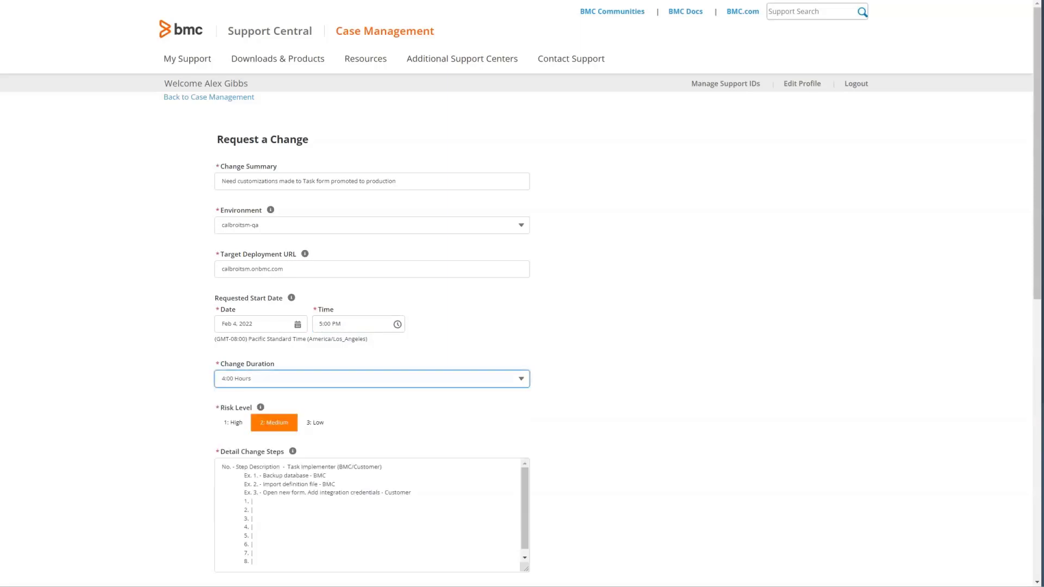
Replace the detail steps template with: backup production database, import customization def file, import data file.
left_click(222, 466)
type("1. Backup production database")
key("Return")
type("2. ")
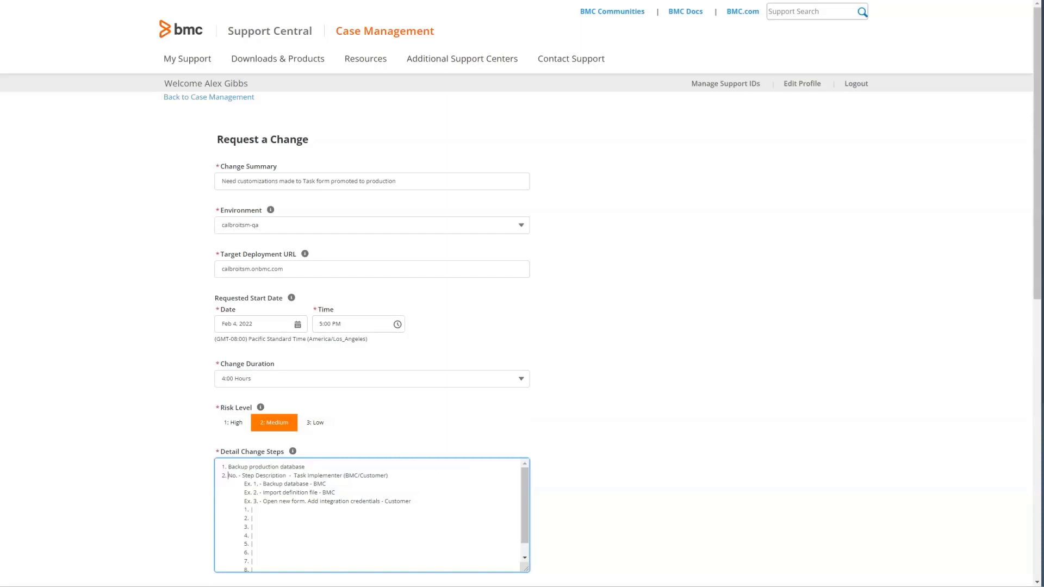
type("Import customization def file")
key("Return")
type("3. Import data file")
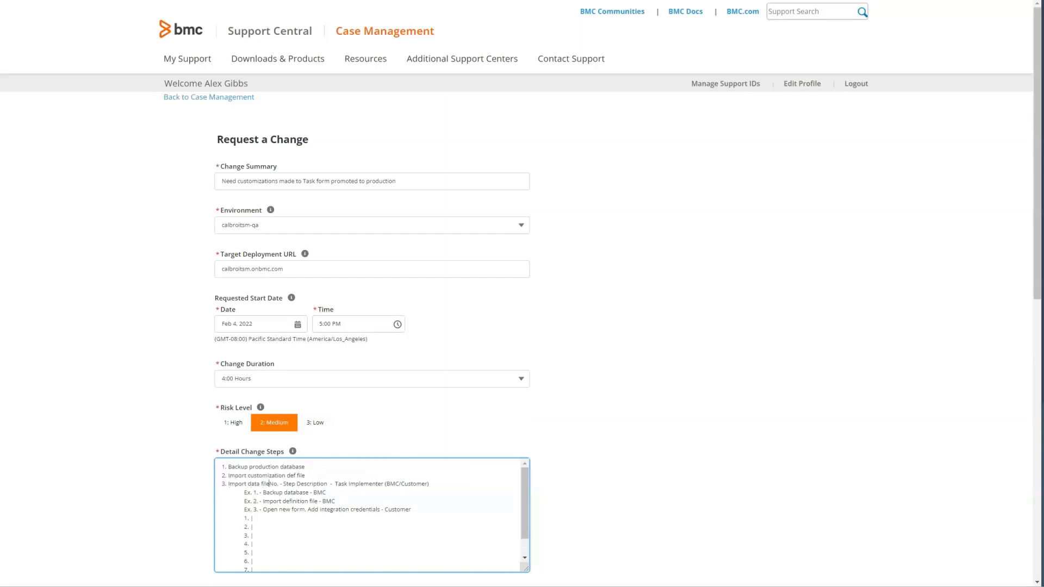
key("Return")
key("ctrl+shift+End")
key("Delete")
scroll(522, 294, "down", 8)
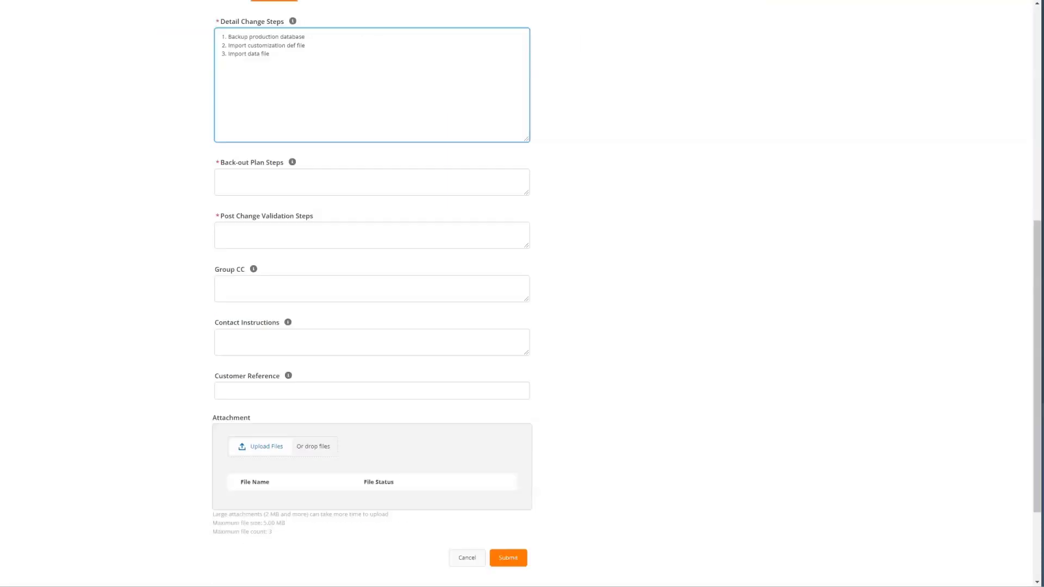
Enter the back-out plan: 'Rollback Data import' and 'Rollback def file import'.
left_click(223, 177)
type("Rollback Data import")
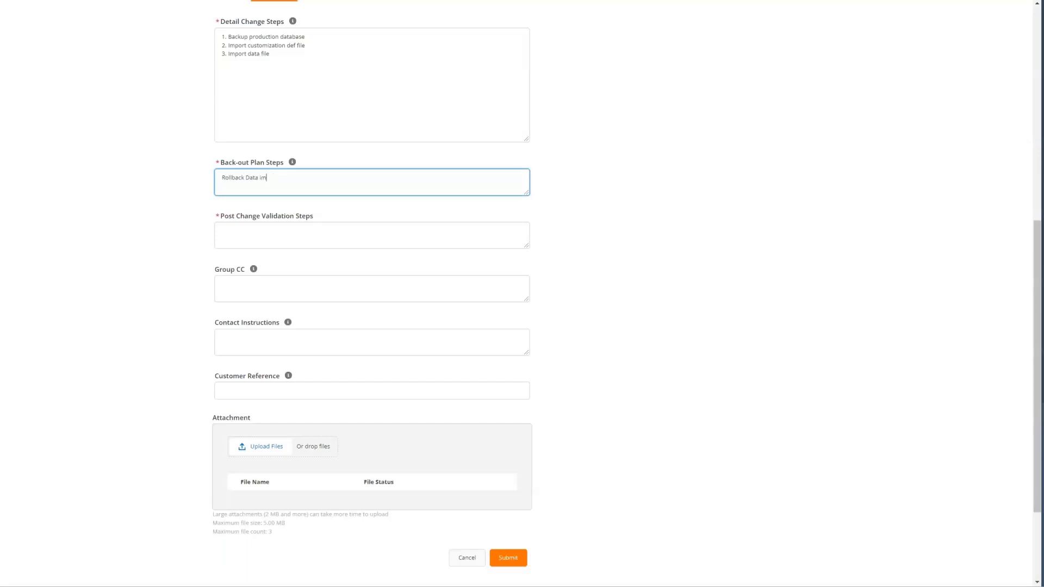
key("Return")
type("Rollback def file import")
Enter three post-change validation steps for the Org Level 2 field and pick Calbroitsm-Feb4th.
left_click(223, 231)
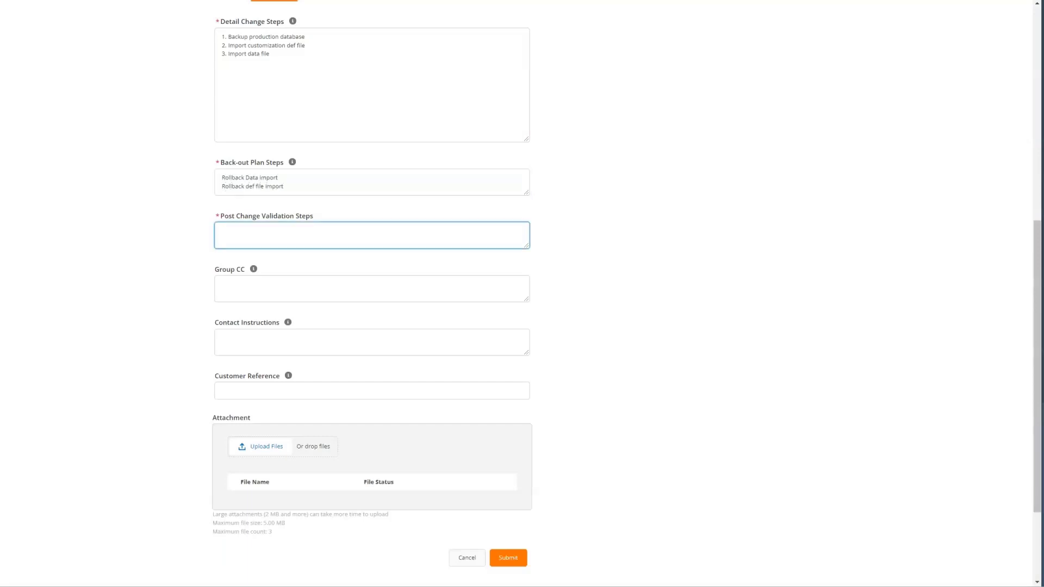
type("1. Open TMS:Task")
key("Return")
type("2. Confirm new Org Level 2 field has been added")
key("Return")
type("3.  Con")
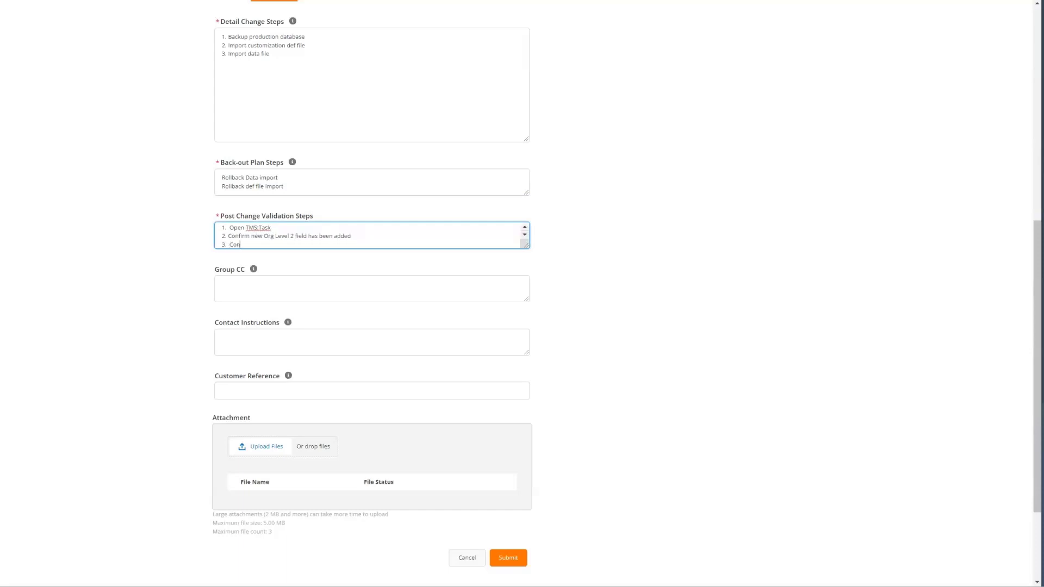
type("firm Org Level 2 has data in the field for existing tasks")
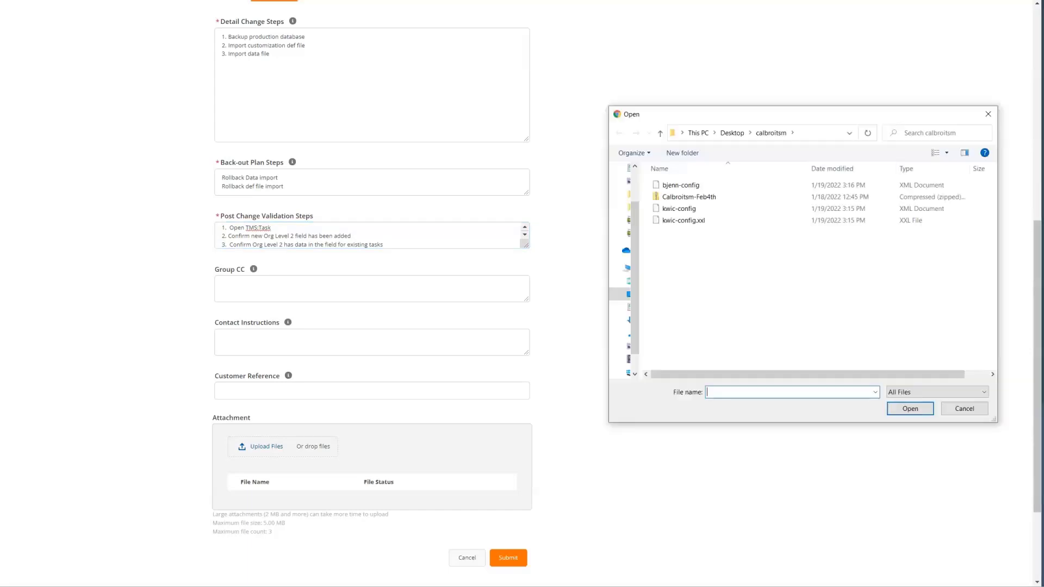
left_click(689, 197)
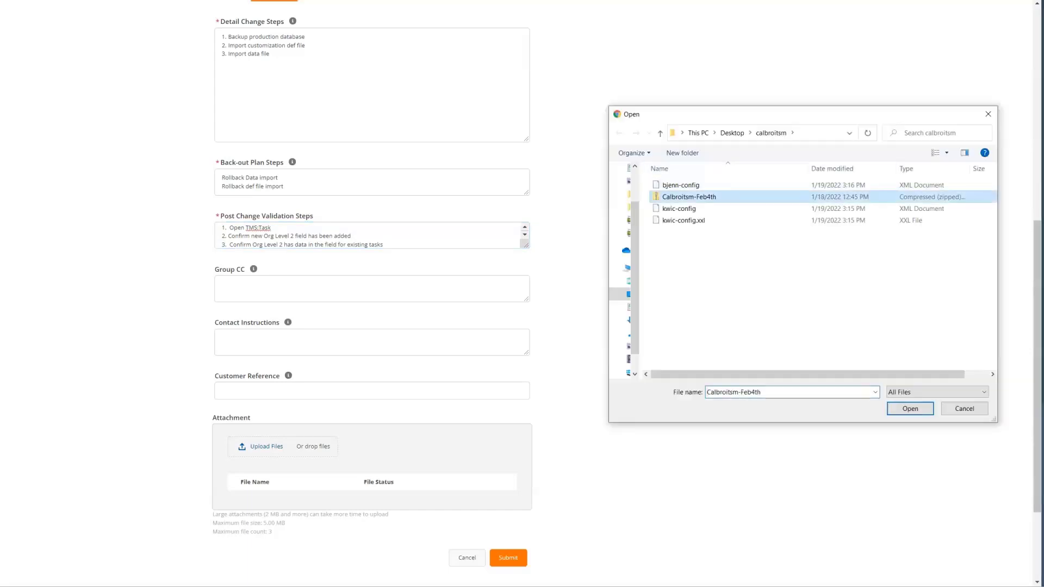
Attach the chosen Calbroitsm-Feb4th file to the change request.
left_click(911, 408)
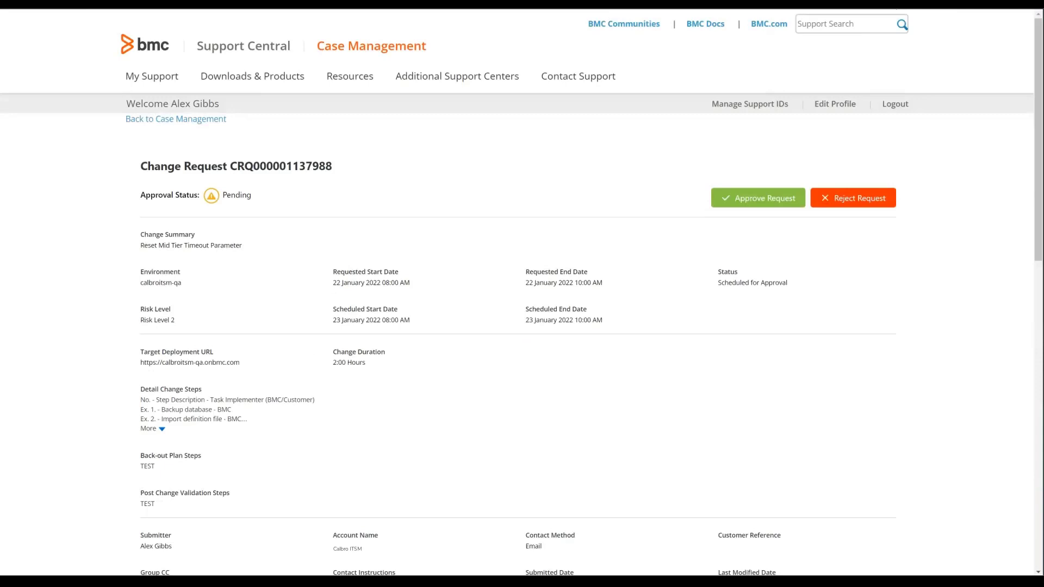
Approve the pending Reset Mid Tier Timeout Parameter change request.
left_click(758, 198)
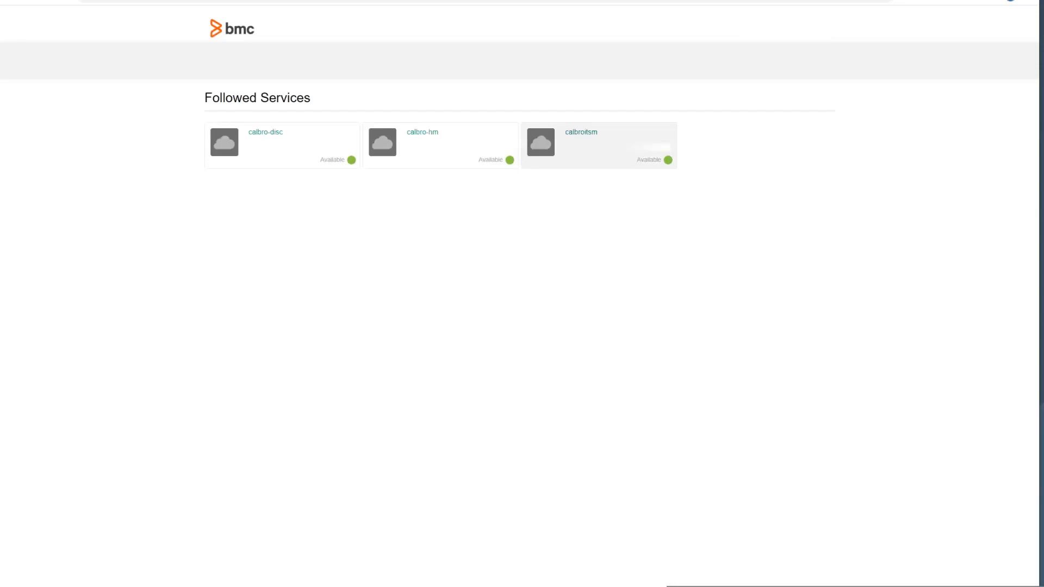
Open calbroitsm's contact lists and switch to the Emergency Contacts list.
left_click(599, 144)
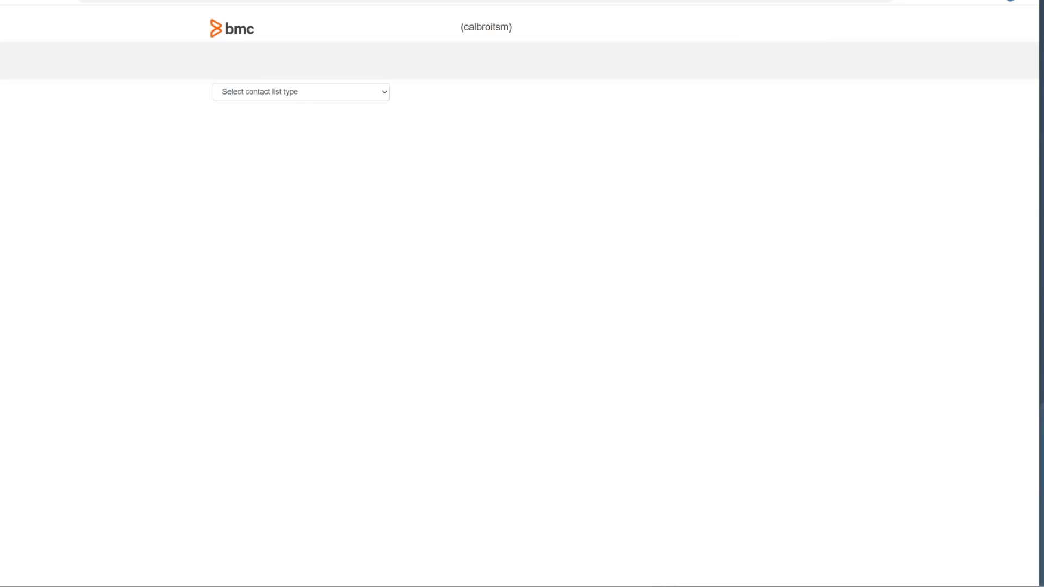
left_click(301, 92)
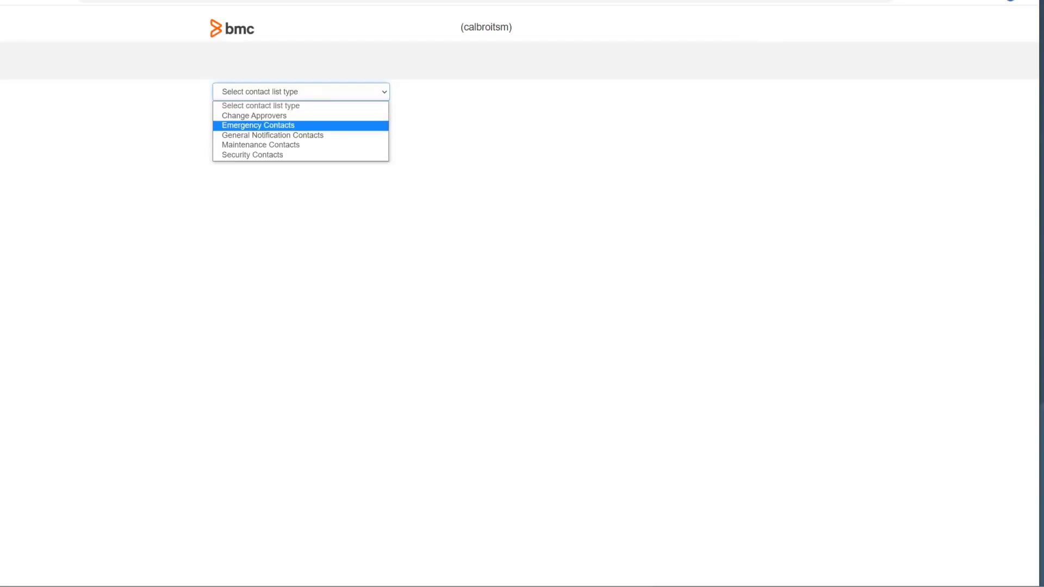
left_click(259, 125)
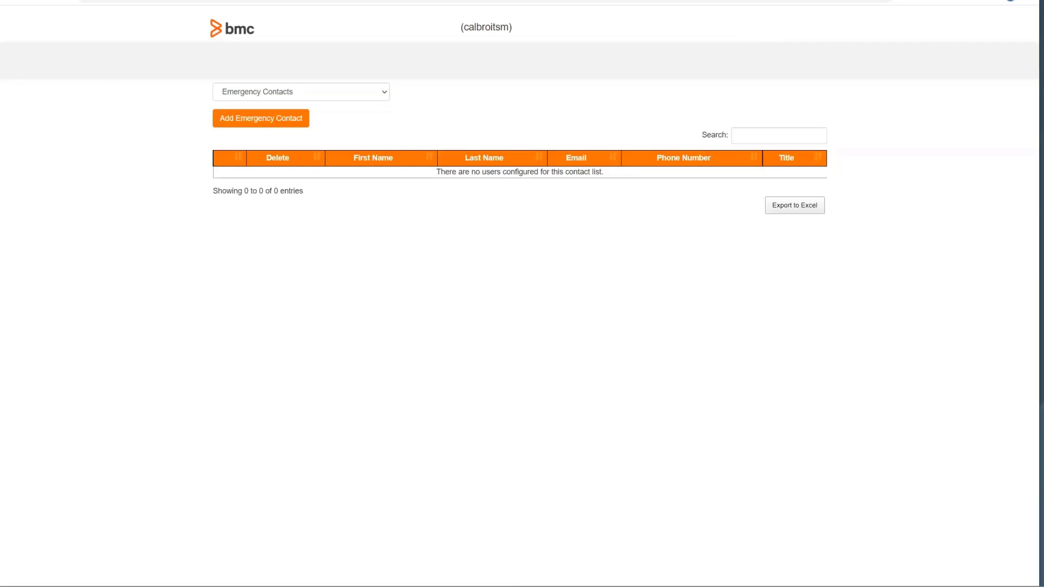
Add an emergency contact with full name, e-mail, phone number and title Emergency Coordinator.
left_click(260, 118)
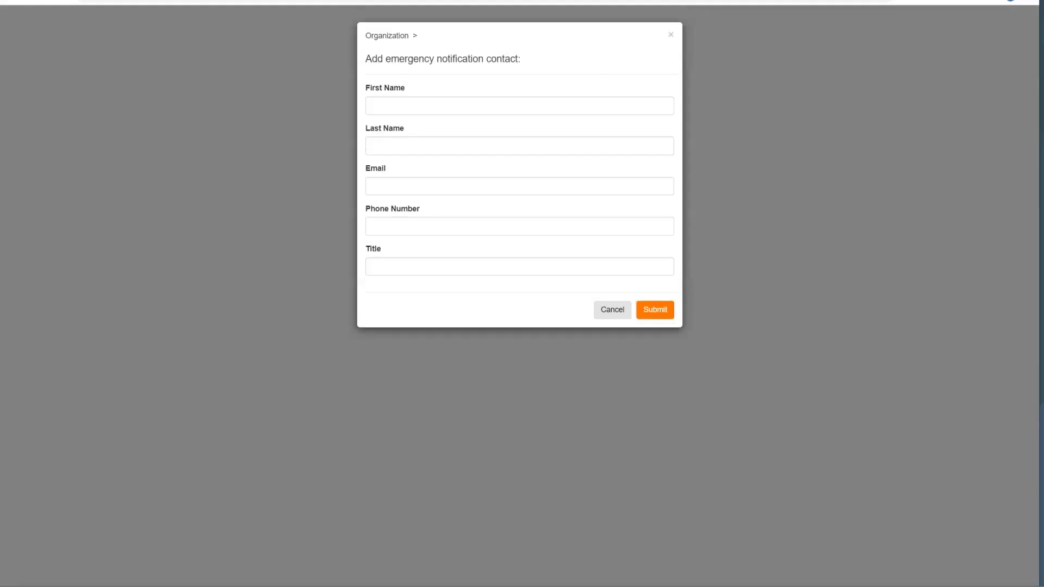
left_click(520, 106)
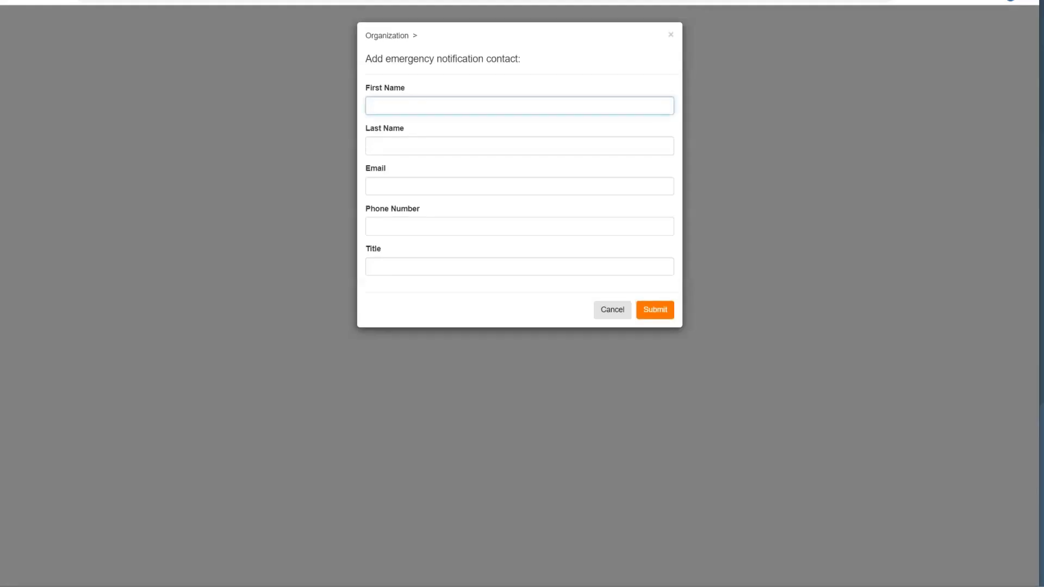
key("Tab")
key("Tab")
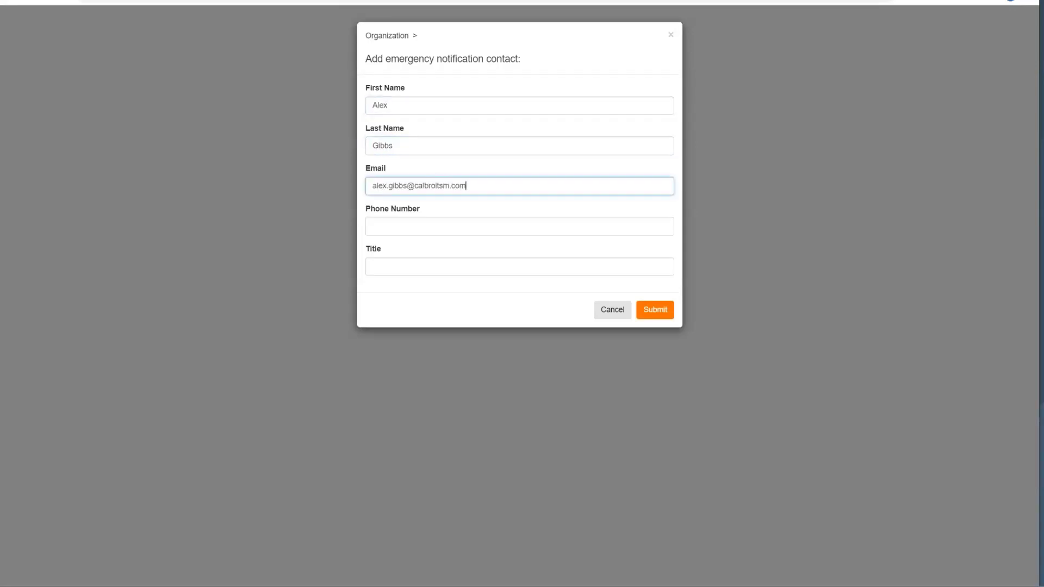
key("Tab")
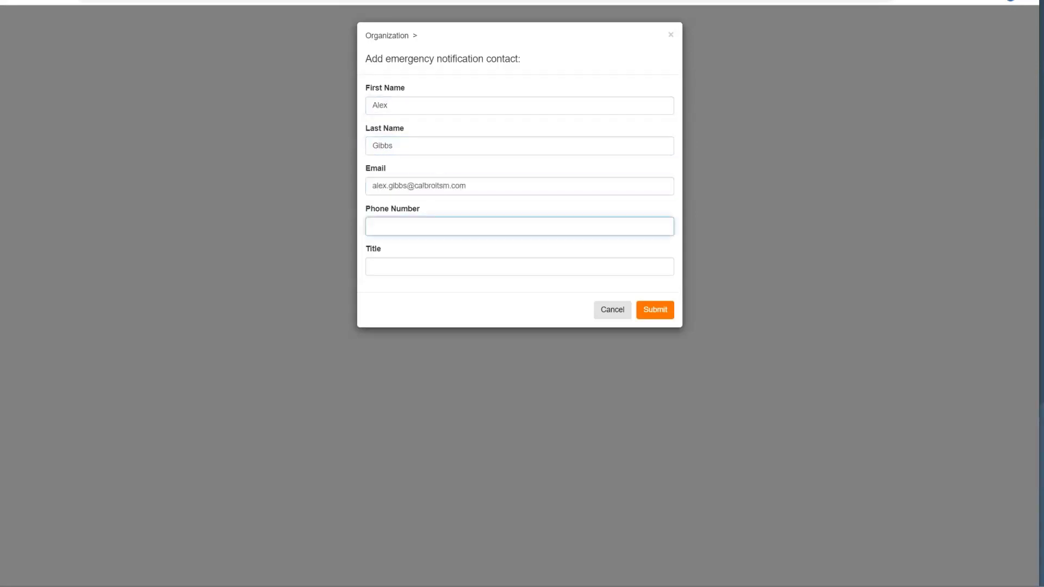
type("212-555-1212")
key("Tab")
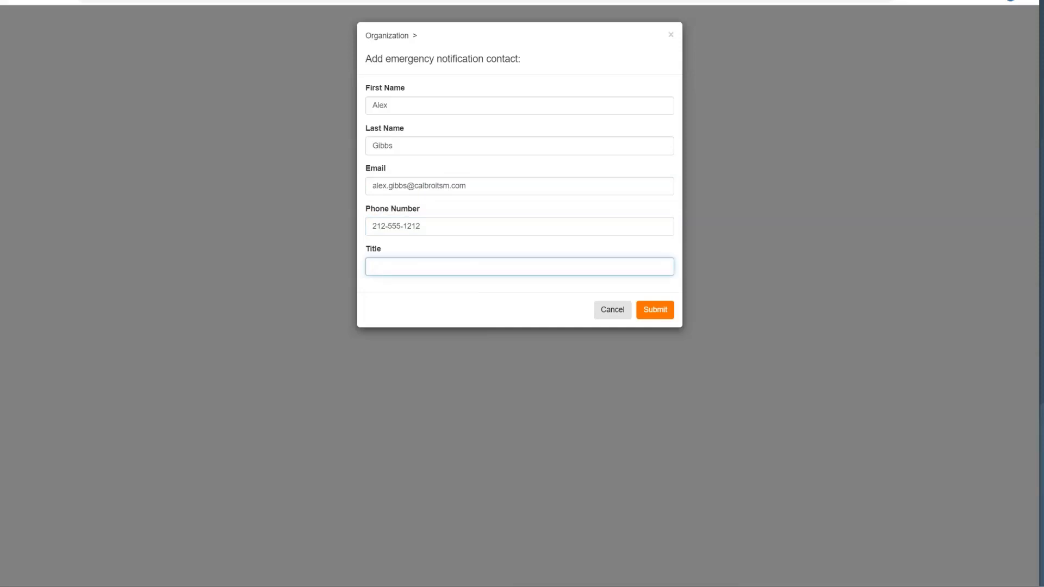
type("Emergency Coordinator")
key("Return")
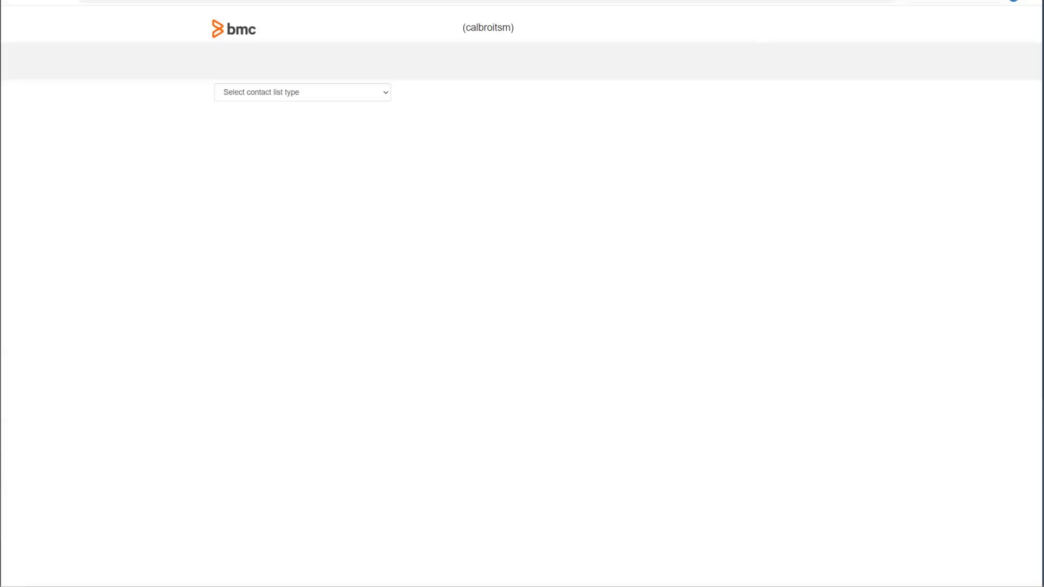
Dismiss the confirmation and switch the contact list type to Change Approvers to show its five approvers.
key("alt+Down")
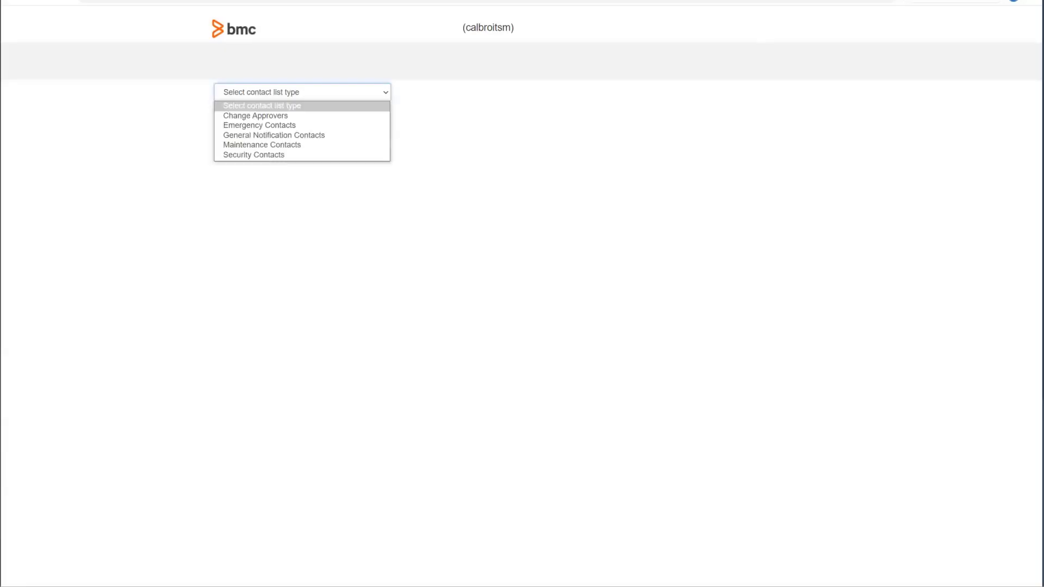
key("Down")
key("Return")
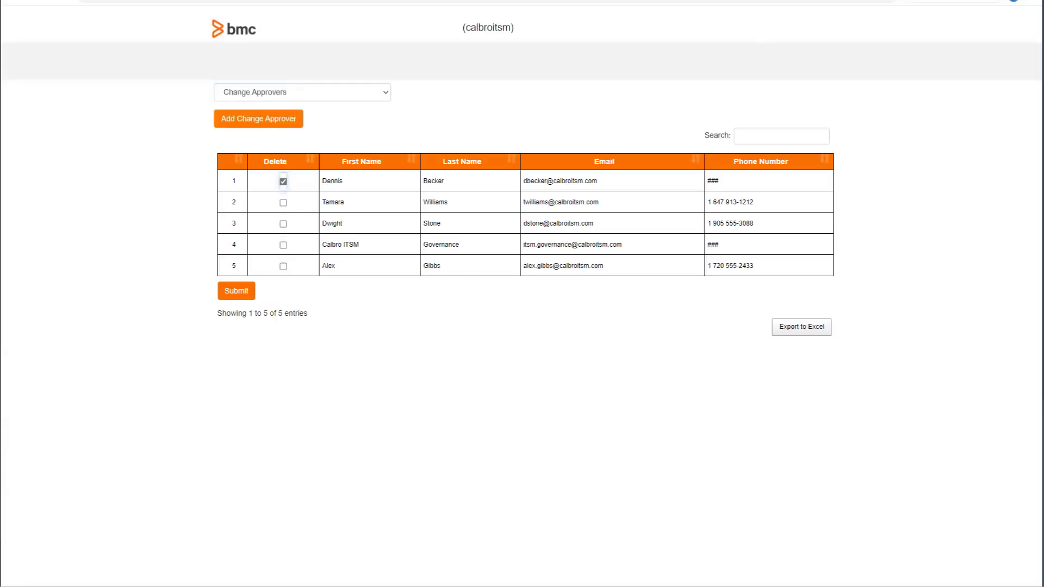